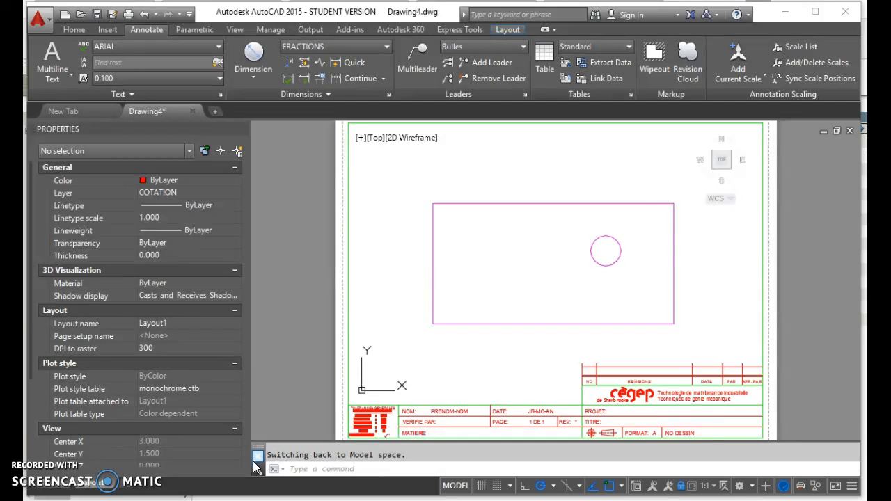
Switch to NetStorage in Chrome and open the folder DriveE@USAGERS/TGM/public/_Commun/1-AutoCAD/Police ASME Y14.5
{"action": "key", "text": "alt+Tab"}
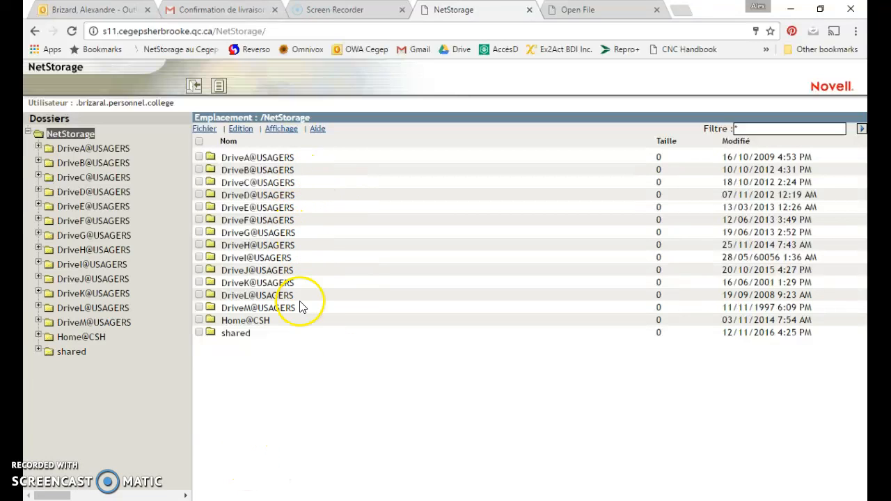
{"action": "left_click", "coordinate": [257, 208]}
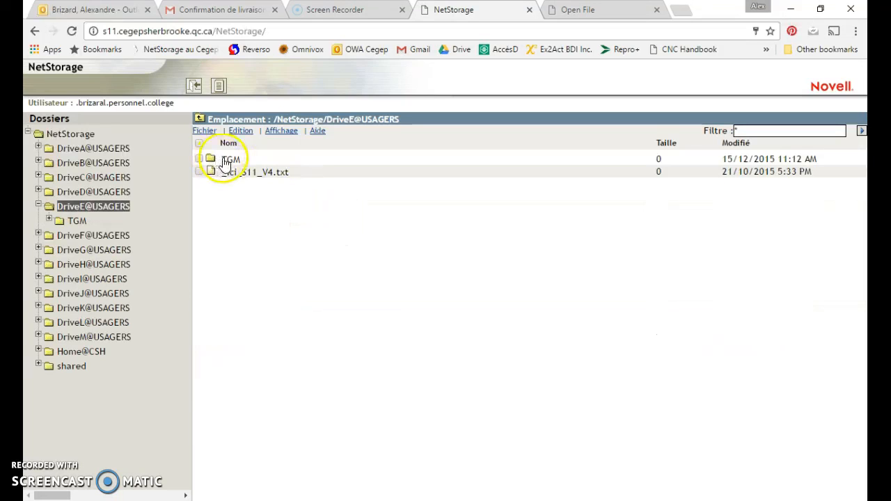
{"action": "left_click", "coordinate": [228, 160]}
{"action": "left_click", "coordinate": [234, 186]}
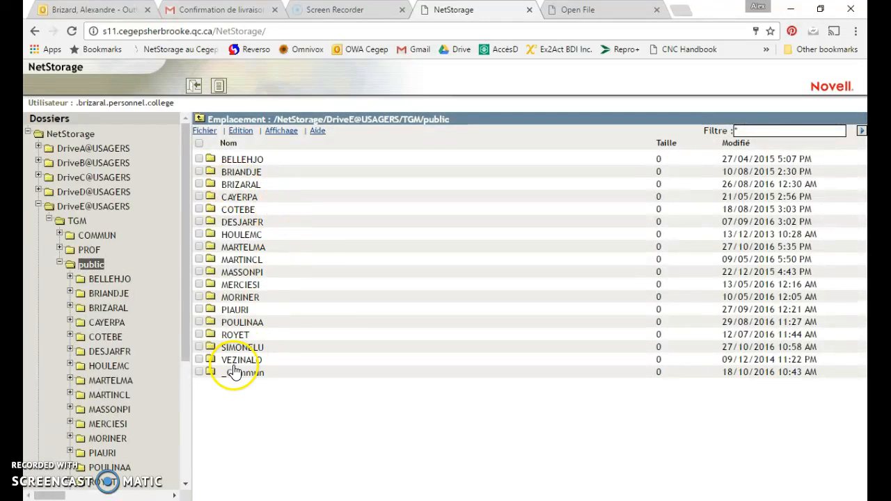
{"action": "left_click", "coordinate": [243, 373]}
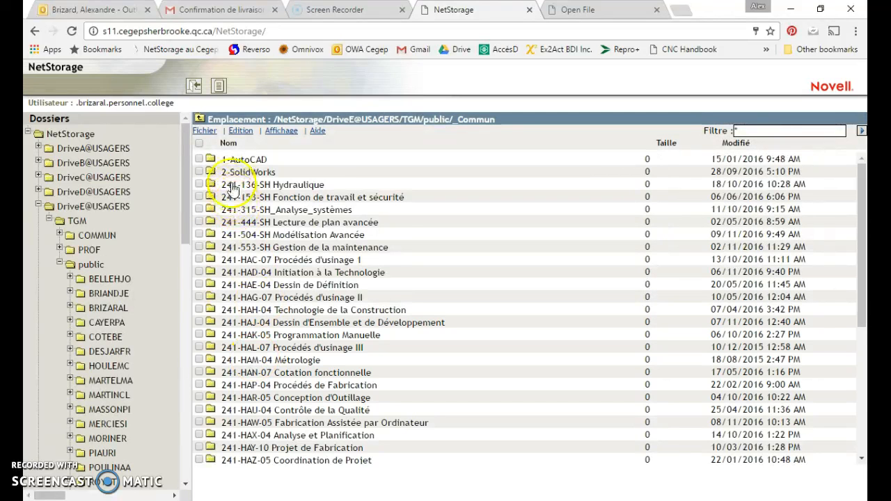
{"action": "left_click", "coordinate": [240, 162]}
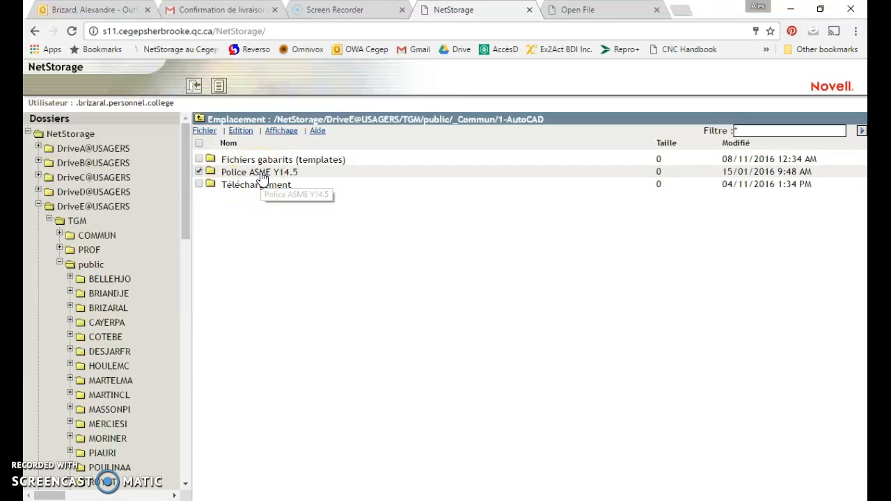
{"action": "left_click", "coordinate": [247, 174]}
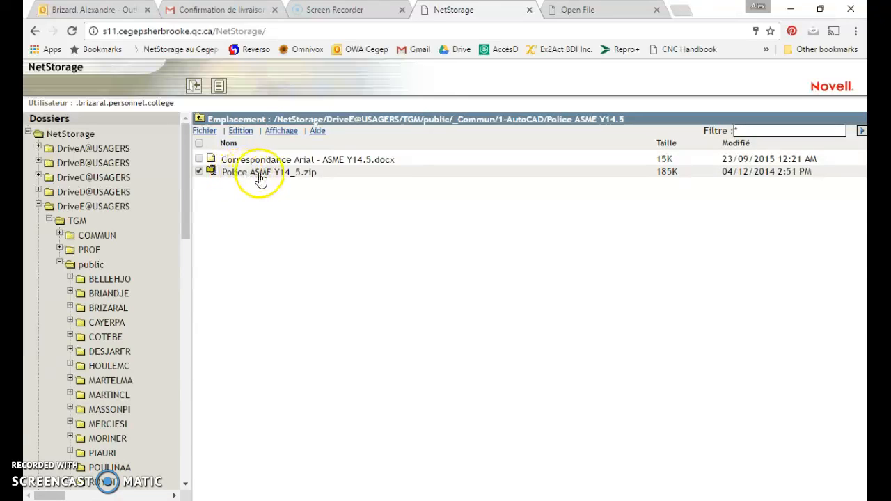
Download the font archive Police ASME Y14_5.zip
{"action": "left_click", "coordinate": [244, 176]}
{"action": "right_click", "coordinate": [270, 173]}
{"action": "left_click", "coordinate": [310, 216]}
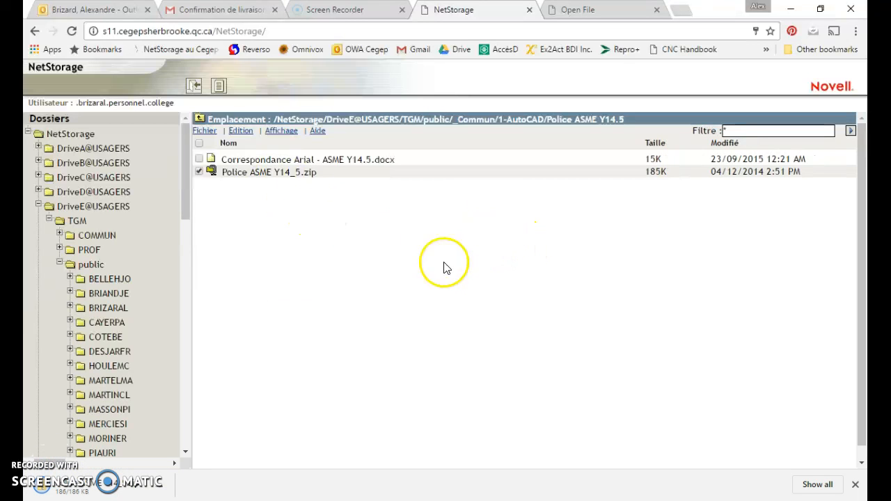
Switch to the Downloads folder in File Explorer, open Police ASME Y14_5.zip and install the Y14.5M.ttf font
{"action": "key", "text": "alt+Tab"}
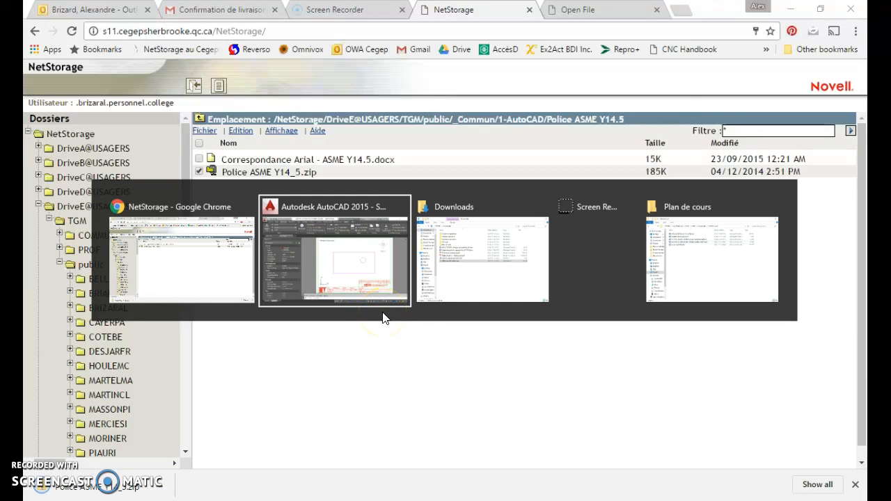
{"action": "key", "text": "alt+Tab"}
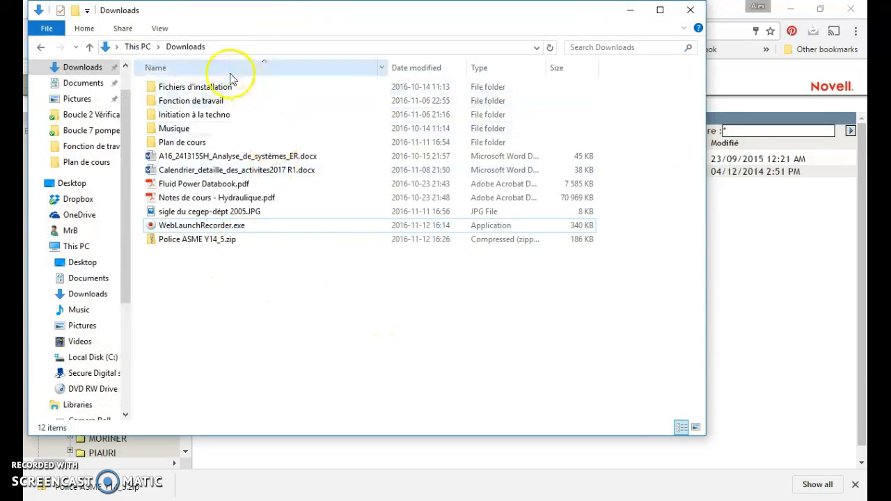
{"action": "double_click", "coordinate": [186, 241]}
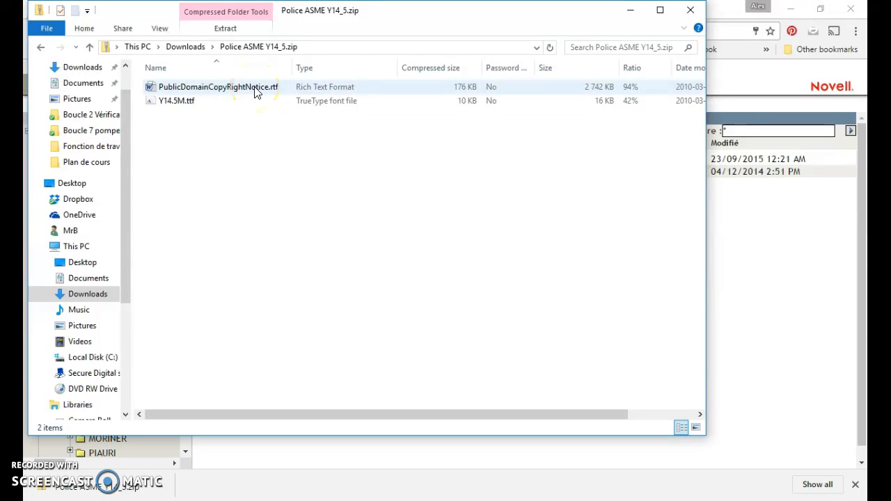
{"action": "double_click", "coordinate": [176, 105]}
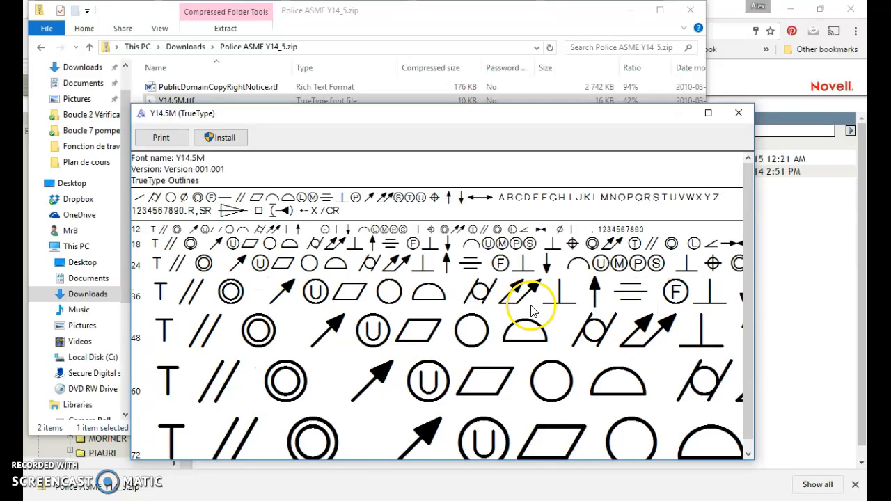
{"action": "left_click", "coordinate": [220, 141]}
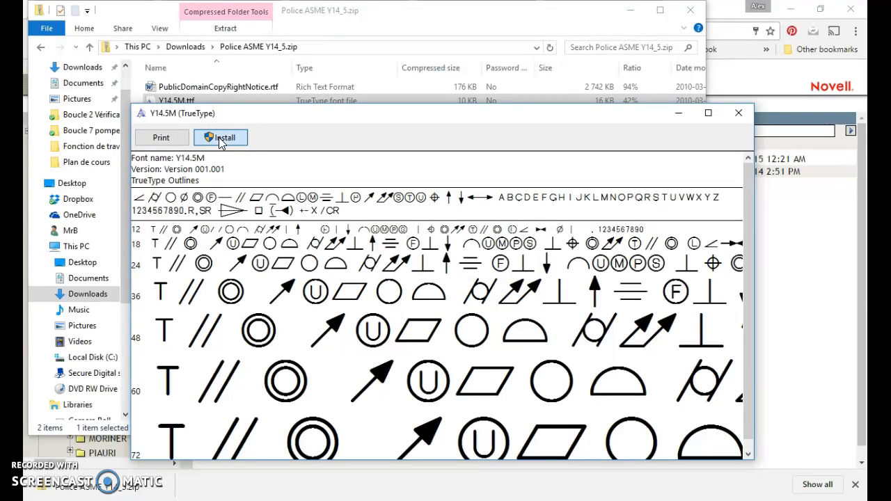
{"action": "left_click", "coordinate": [476, 266]}
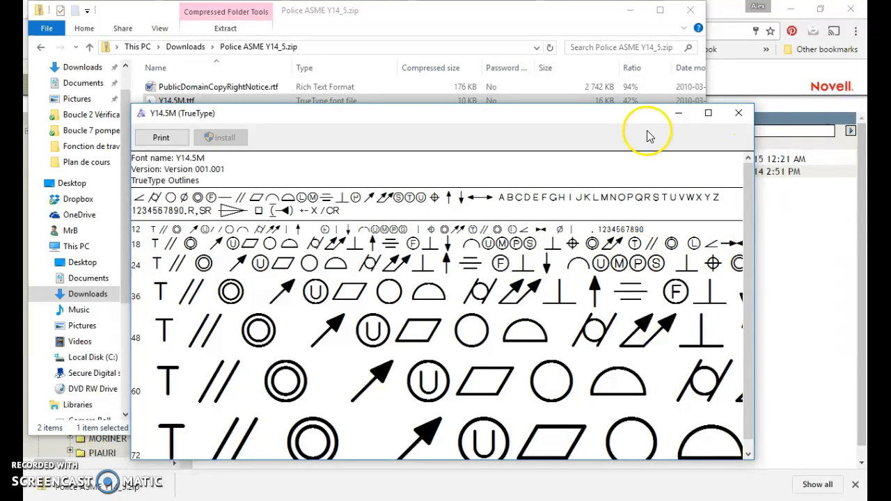
{"action": "left_click", "coordinate": [745, 113]}
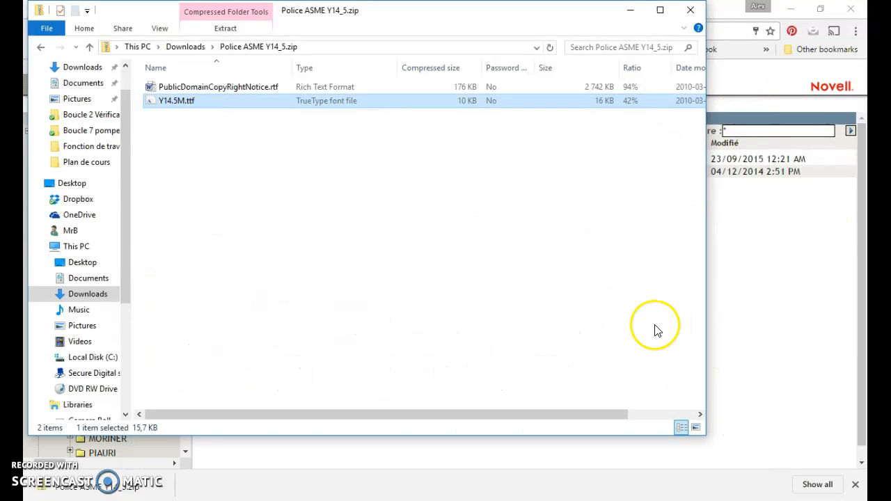
Switch to AutoCAD and add a horizontal linear dimension from the circle's center to the rectangle's lower-left corner, placed below the rectangle
{"action": "key", "text": "alt+Tab"}
{"action": "key", "text": "Tab"}
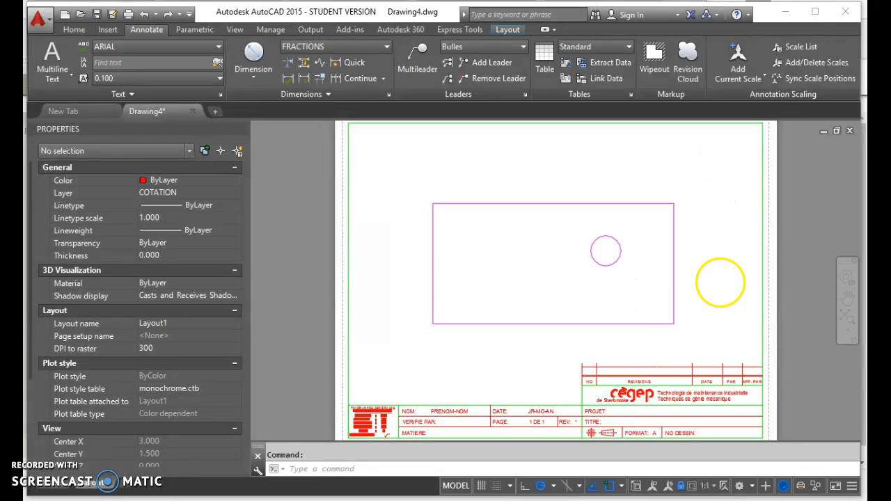
{"action": "middle_click_drag", "start_coordinate": [718, 278], "coordinate": [652, 288]}
{"action": "left_click", "coordinate": [652, 280]}
{"action": "left_click", "coordinate": [628, 256]}
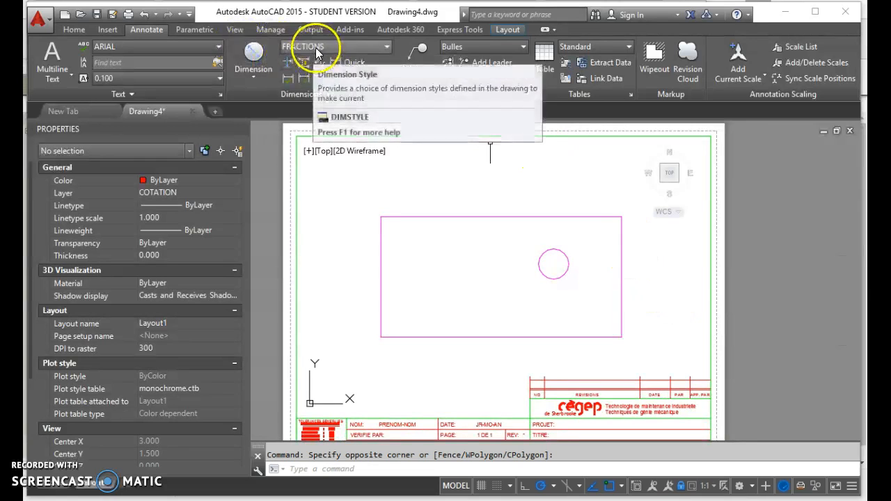
{"action": "left_click", "coordinate": [259, 74]}
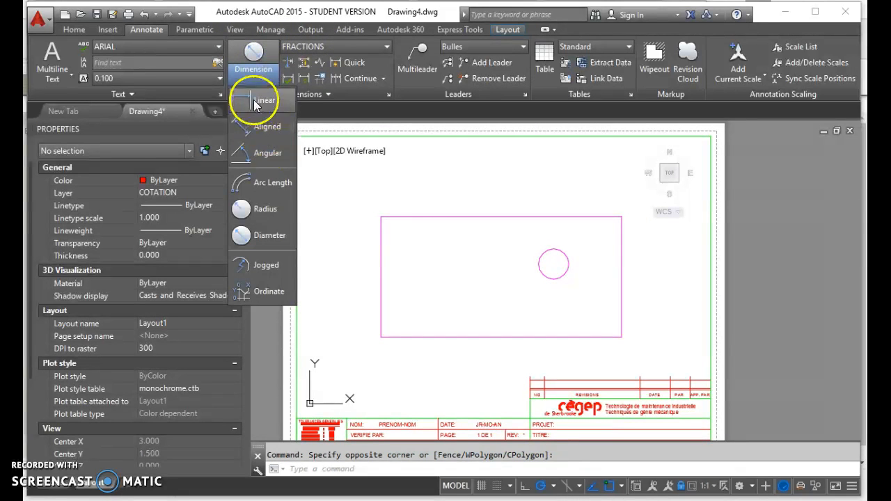
{"action": "left_click", "coordinate": [254, 99]}
{"action": "left_click", "coordinate": [553, 264]}
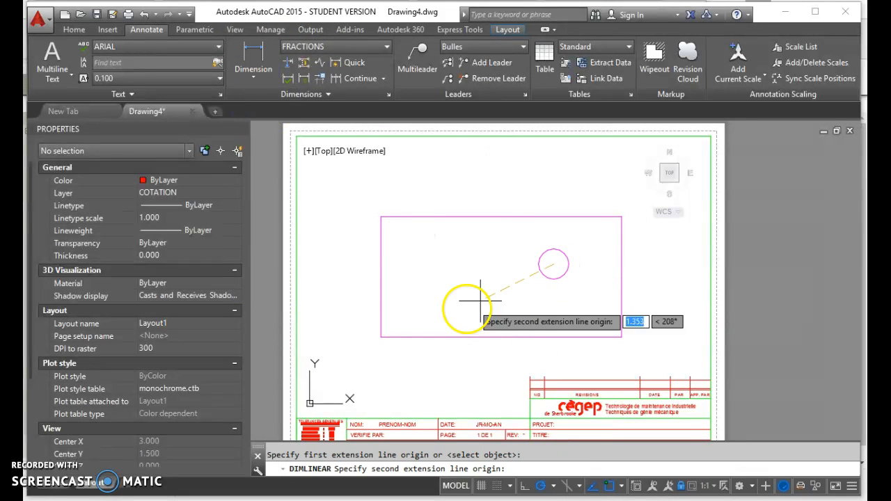
{"action": "left_click", "coordinate": [380, 337]}
{"action": "left_click", "coordinate": [454, 352]}
Add a vertical linear dimension from the circle's center to the rectangle's lower-left corner, placed left of the rectangle
{"action": "key", "text": "Return"}
{"action": "left_click", "coordinate": [554, 264]}
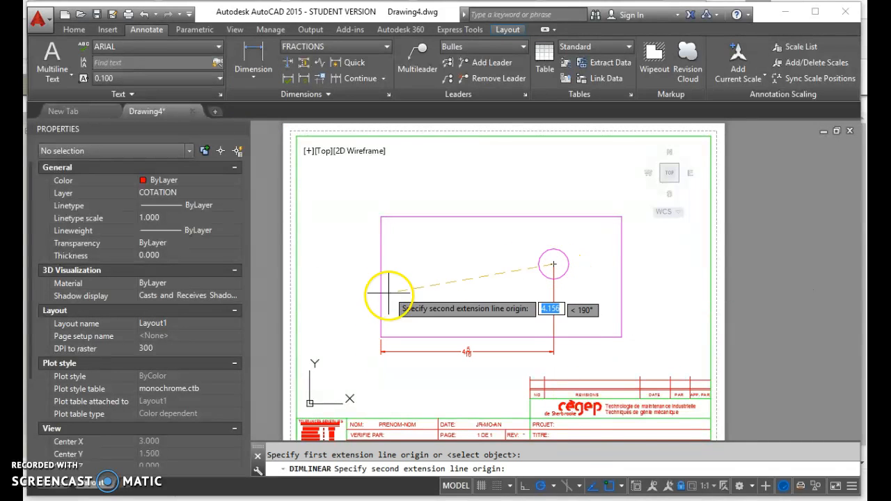
{"action": "left_click", "coordinate": [380, 336]}
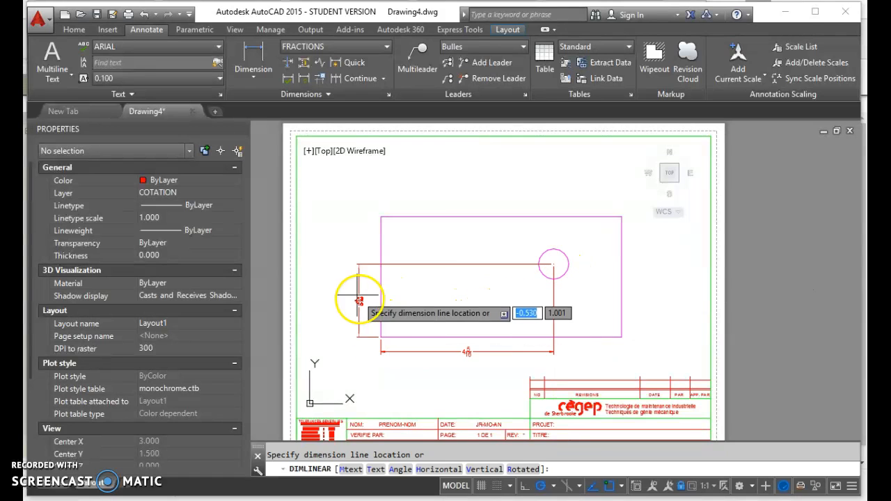
{"action": "left_click", "coordinate": [358, 301]}
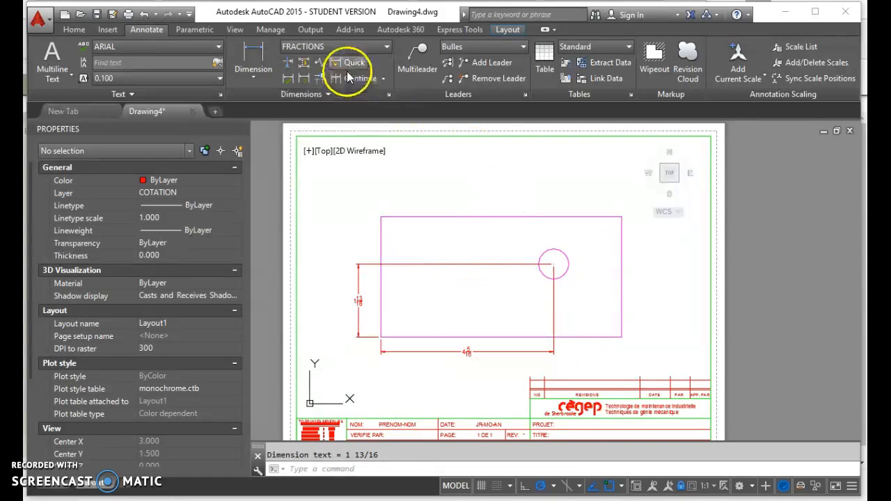
{"action": "key", "text": "Escape"}
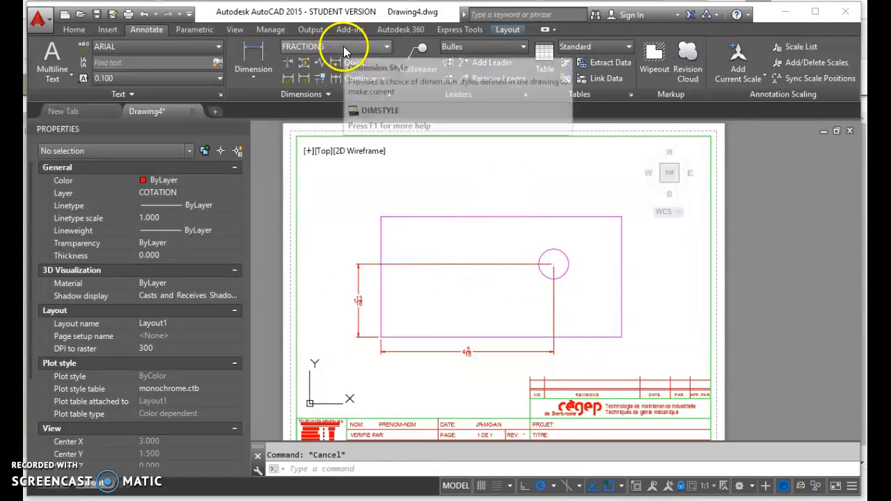
Add a diameter dimension to the circle, with its text placed above the rectangle
{"action": "left_click", "coordinate": [256, 79]}
{"action": "left_click", "coordinate": [264, 234]}
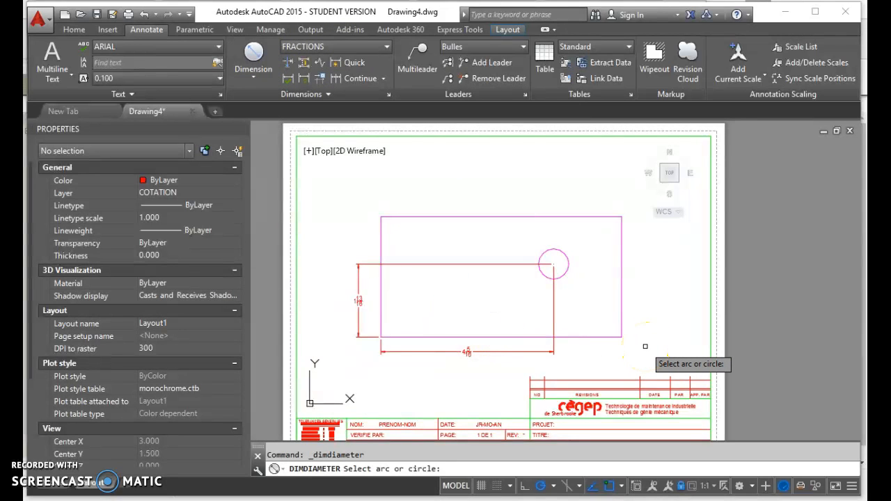
{"action": "left_click", "coordinate": [565, 252]}
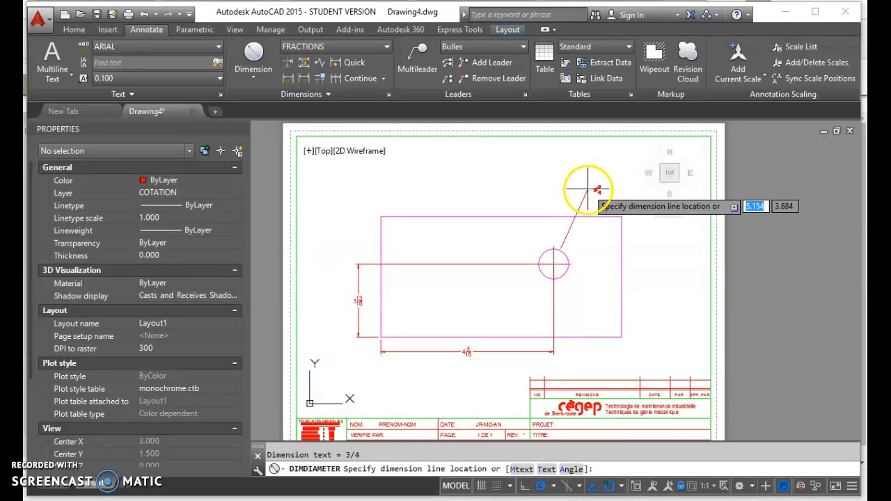
{"action": "left_click", "coordinate": [597, 188]}
Edit the circle's diameter dimension text, set the font to AMGDT and append the depth symbol using the character x
{"action": "scroll", "coordinate": [596, 188], "scroll_direction": "up", "scroll_amount": 2}
{"action": "scroll", "coordinate": [597, 187], "scroll_direction": "up", "scroll_amount": 2}
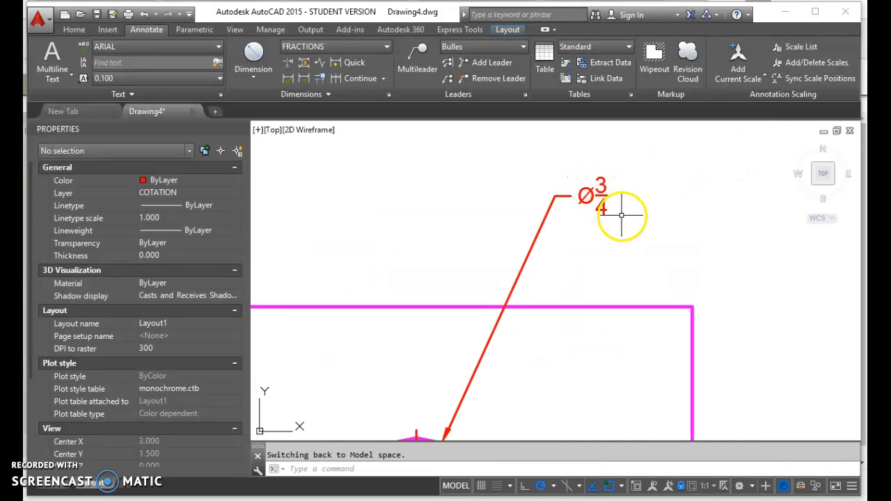
{"action": "left_click", "coordinate": [599, 190]}
{"action": "double_click", "coordinate": [600, 190]}
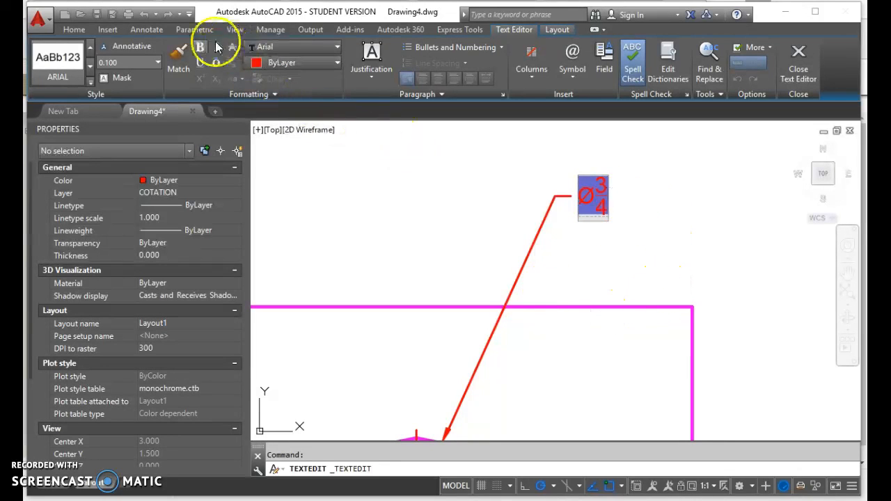
{"action": "left_click", "coordinate": [309, 44]}
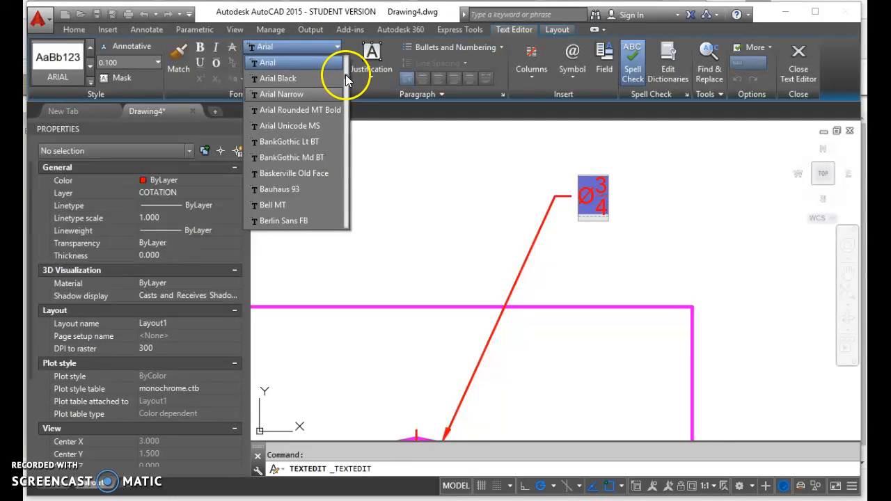
{"action": "scroll", "coordinate": [346, 73], "scroll_direction": "up", "scroll_amount": 2}
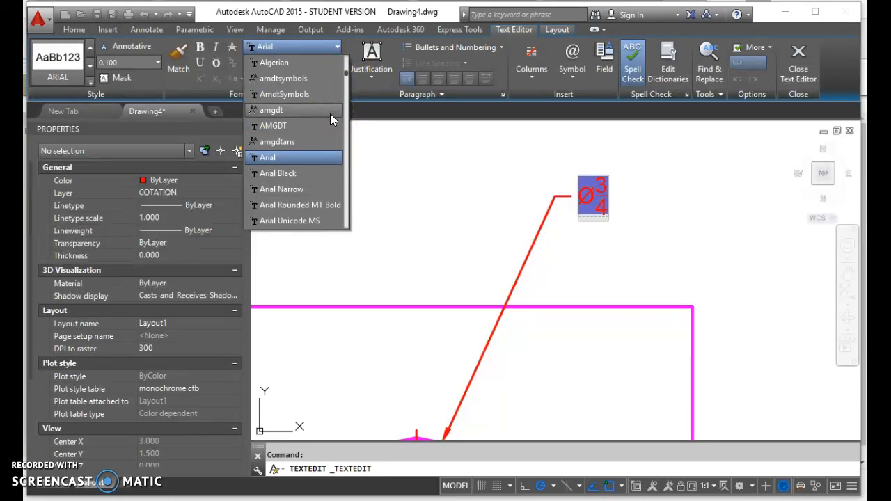
{"action": "left_click", "coordinate": [288, 113]}
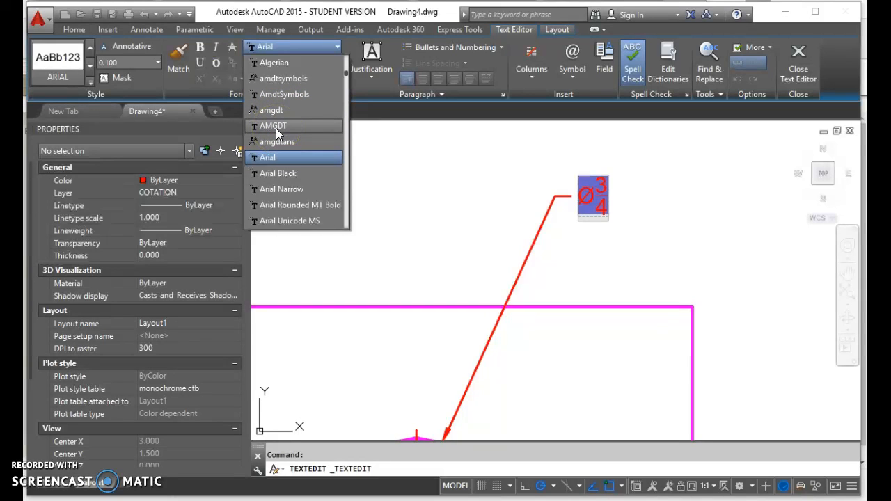
{"action": "left_click", "coordinate": [255, 126]}
{"action": "left_click", "coordinate": [273, 125]}
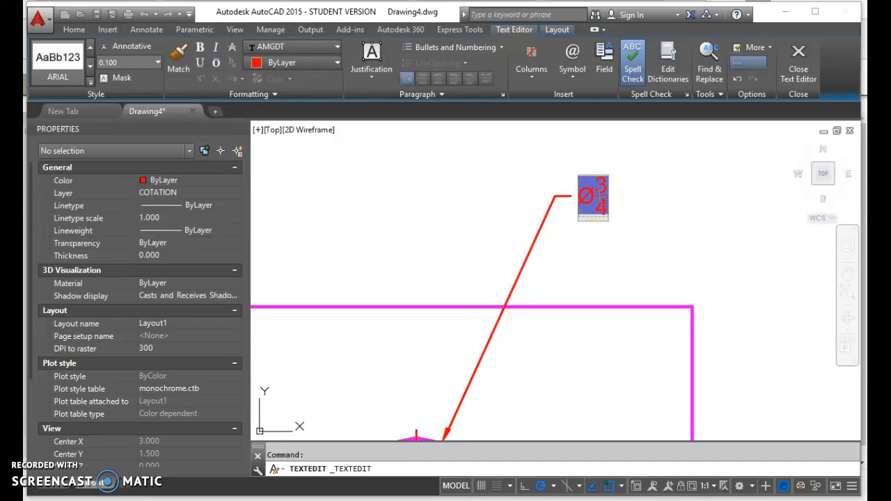
{"action": "type", "text": "x"}
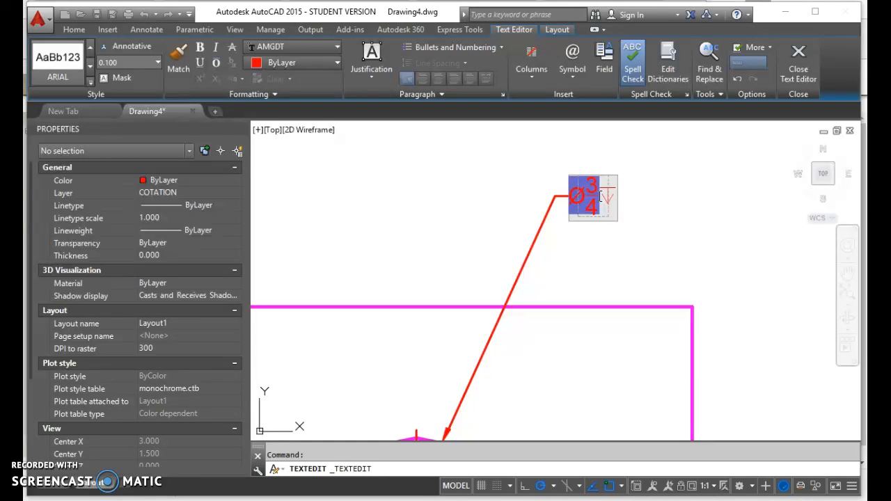
Try the AMGDT characters c, v, b and n after the depth symbol in the diameter dimension text, and remove them
{"action": "type", "text": "cvbn"}
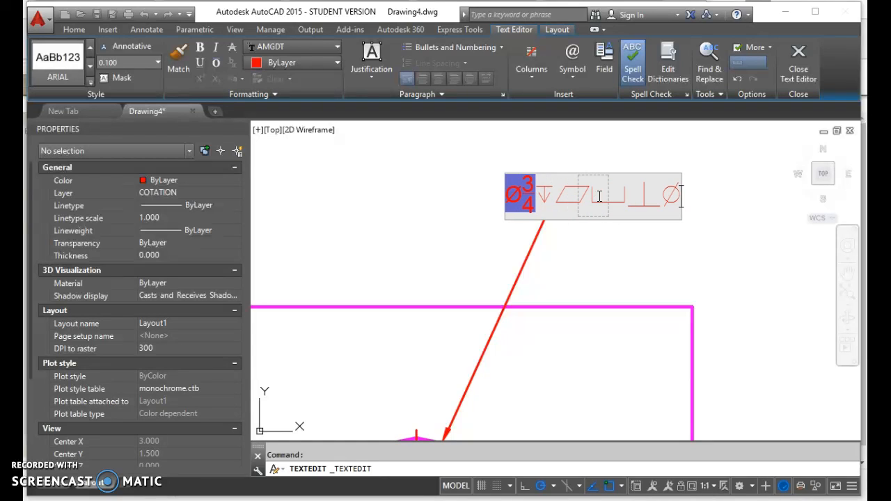
{"action": "key", "text": "BackSpace"}
{"action": "key", "text": "BackSpace"}
{"action": "key", "text": "BackSpace"}
{"action": "key", "text": "BackSpace"}
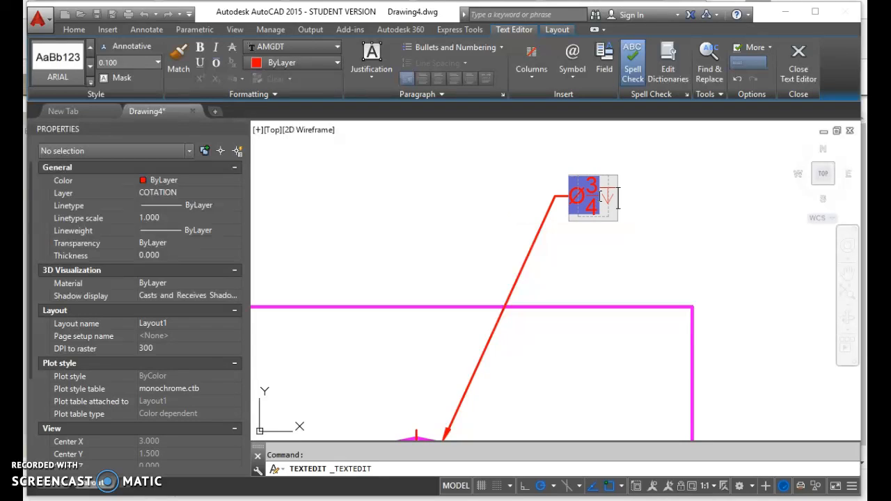
Test the AMGDT characters n, b, c, x, f, g, h and j one at a time after the depth symbol, removing each
{"action": "type", "text": "n"}
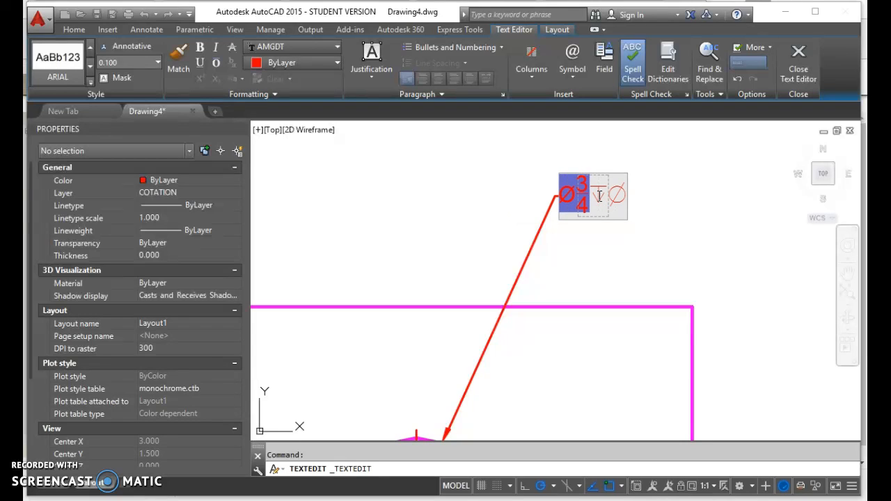
{"action": "key", "text": "BackSpace"}
{"action": "type", "text": "b"}
{"action": "key", "text": "BackSpace"}
{"action": "type", "text": "c"}
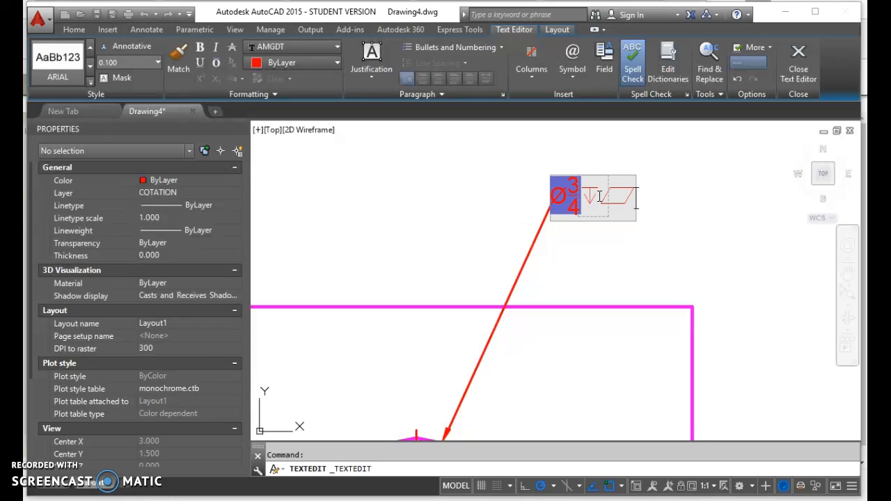
{"action": "key", "text": "BackSpace"}
{"action": "type", "text": "x"}
{"action": "key", "text": "BackSpace"}
{"action": "type", "text": "f"}
{"action": "key", "text": "BackSpace"}
{"action": "type", "text": "g"}
{"action": "key", "text": "BackSpace"}
{"action": "type", "text": "h"}
{"action": "key", "text": "BackSpace"}
{"action": "type", "text": "j"}
{"action": "key", "text": "BackSpace"}
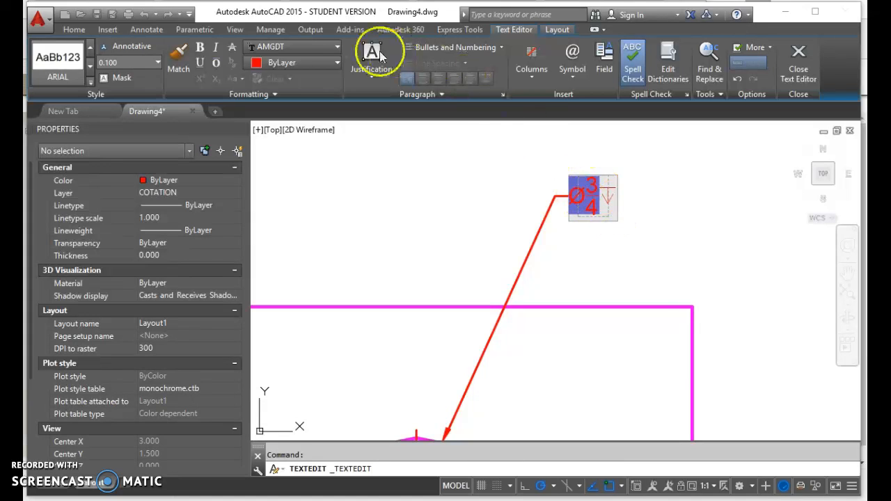
Append the depth value 0.375 in the Arial font after the depth symbol and finish editing the diameter dimension text
{"action": "left_click", "coordinate": [328, 47]}
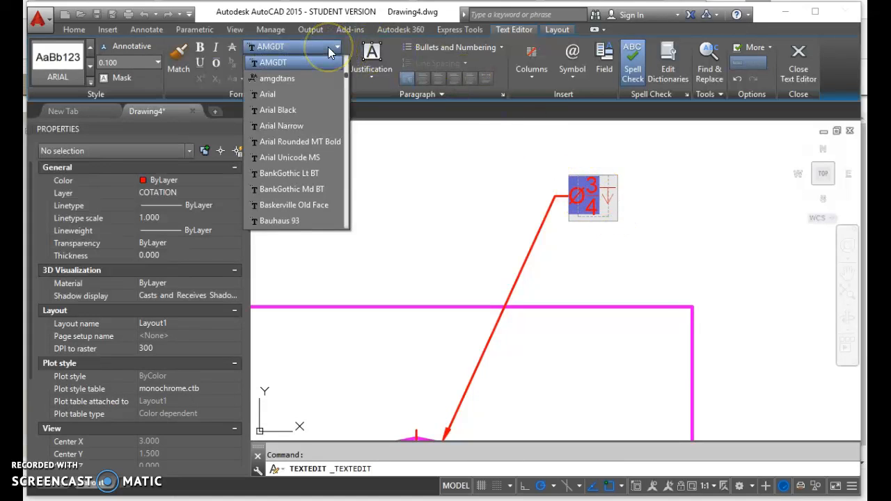
{"action": "left_click", "coordinate": [281, 93]}
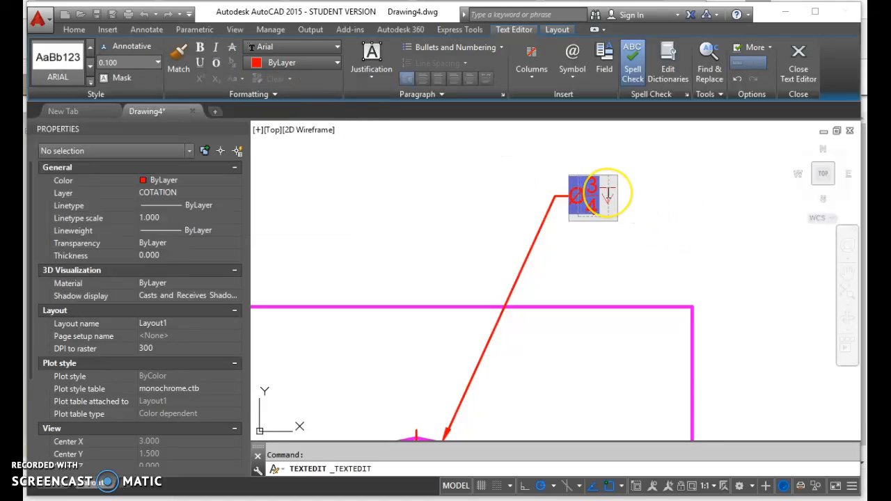
{"action": "type", "text": "0.375"}
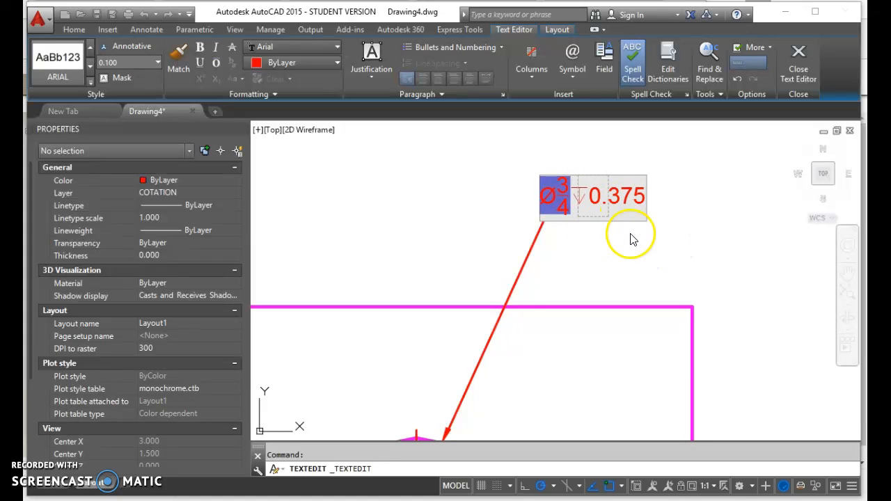
{"action": "left_click", "coordinate": [620, 274]}
{"action": "scroll", "coordinate": [640, 243], "scroll_direction": "down", "scroll_amount": 5}
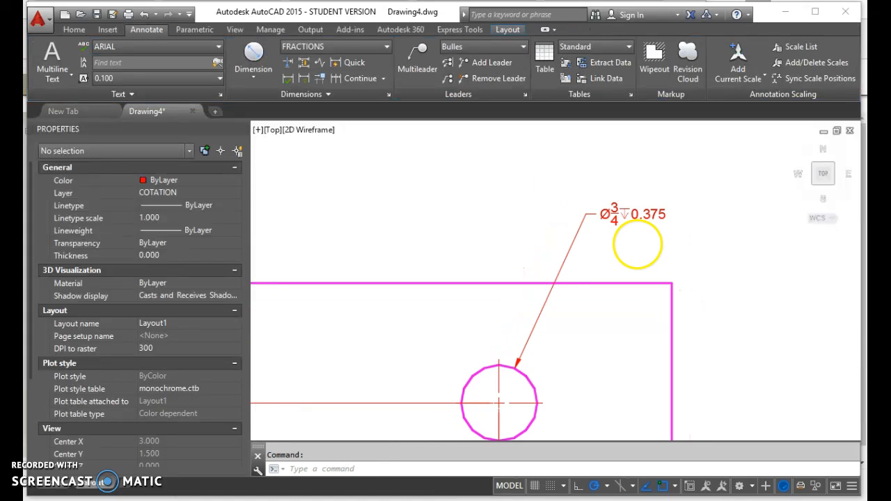
{"action": "middle_click_drag", "start_coordinate": [640, 259], "coordinate": [650, 220]}
{"action": "double_click", "coordinate": [651, 220]}
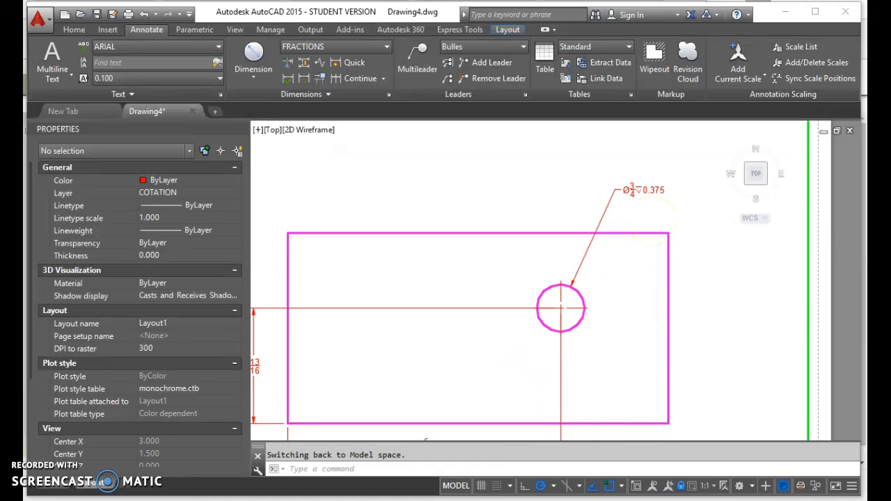
{"action": "scroll", "coordinate": [651, 219], "scroll_direction": "down", "scroll_amount": 2}
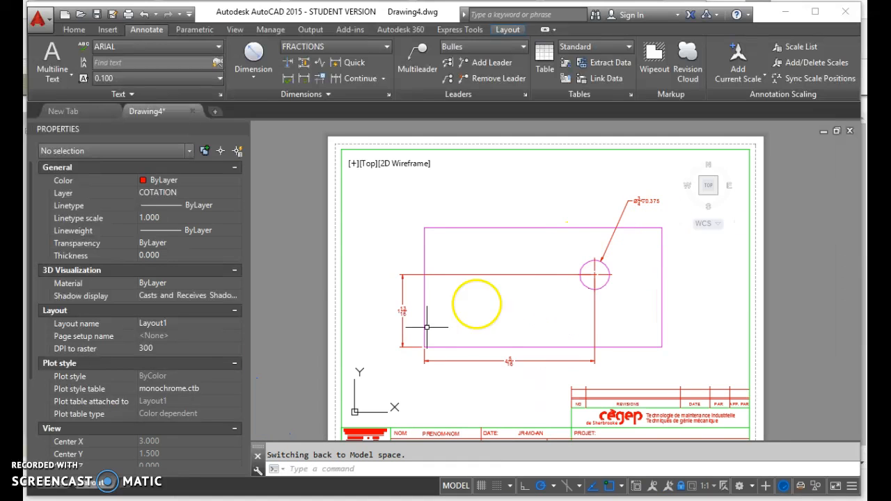